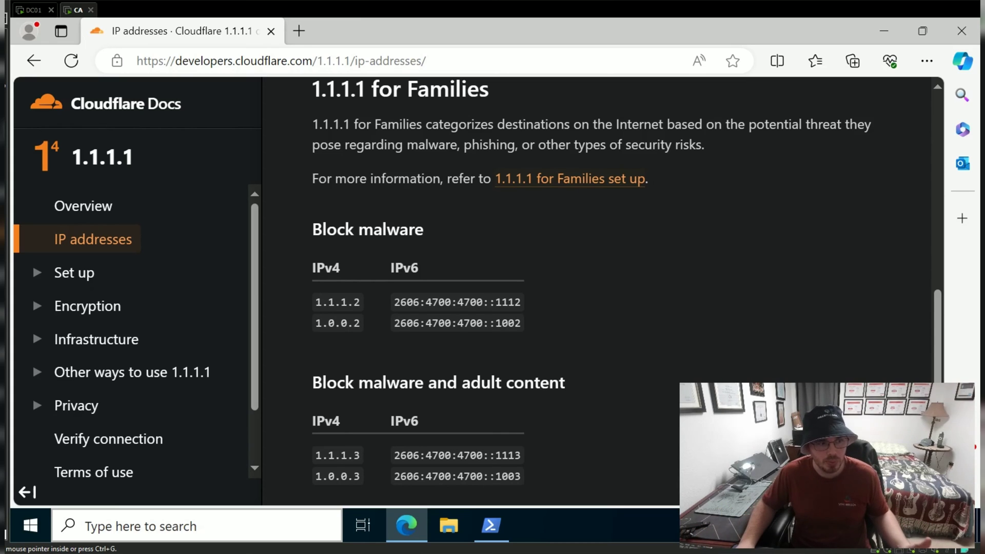
# - Review Cloudflare's 1.1.1.1 for Families DNS addresses for blocking malware and for blocking malware with adult content
pyautogui.moveTo(322, 322); pyautogui.dragTo(360, 323)
pyautogui.click(360, 322)
pyautogui.moveTo(312, 421); pyautogui.dragTo(360, 476)
pyautogui.click(390, 383)
# - Open Control Panel and show its items by category
pyautogui.press('super+s')
pyautogui.write('contro')
pyautogui.press('Return')
pyautogui.click(728, 102)
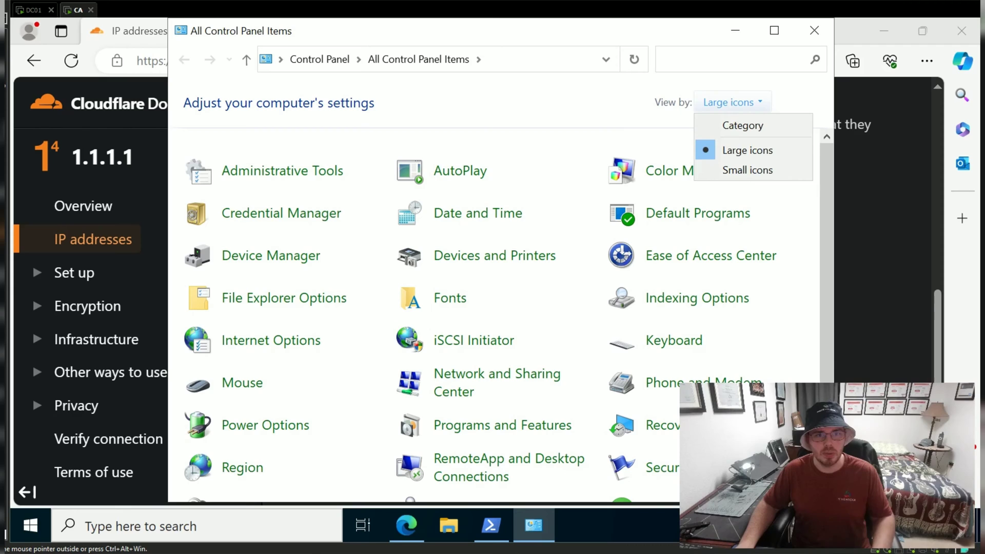
pyautogui.click(743, 125)
# - Open the Internet Protocol Version 4 (TCP/IPv4) properties of the active network connection through Network and Sharing Center
pyautogui.click(372, 210)
pyautogui.click(477, 102)
pyautogui.press('Return')
pyautogui.click(395, 406)
pyautogui.press('Return')
pyautogui.click(488, 297)
pyautogui.click(604, 379)
# - Set the IPv4 address to automatic, specify 1.1.1.2 as preferred and 1.0.0.2 as alternate DNS server, and apply the settings
pyautogui.click(417, 232)
pyautogui.click(417, 345)
pyautogui.moveTo(541, 127); pyautogui.dragTo(461, 75)
pyautogui.click(338, 312)
pyautogui.click(575, 332)
pyautogui.write('1.')
pyautogui.write('1.1.2')
pyautogui.write('1.0.0.2')
pyautogui.press('Return')
pyautogui.press('Return')
pyautogui.press('Return')
# - Reopen the connection's IPv4 properties, switch to a manually specified IP address and enter an address starting with 192.168
pyautogui.press('Down')
pyautogui.press('Down')
pyautogui.press('Down')
pyautogui.hotkey('alt', 'r')
pyautogui.press('Down')
pyautogui.write('192 . 168 .')
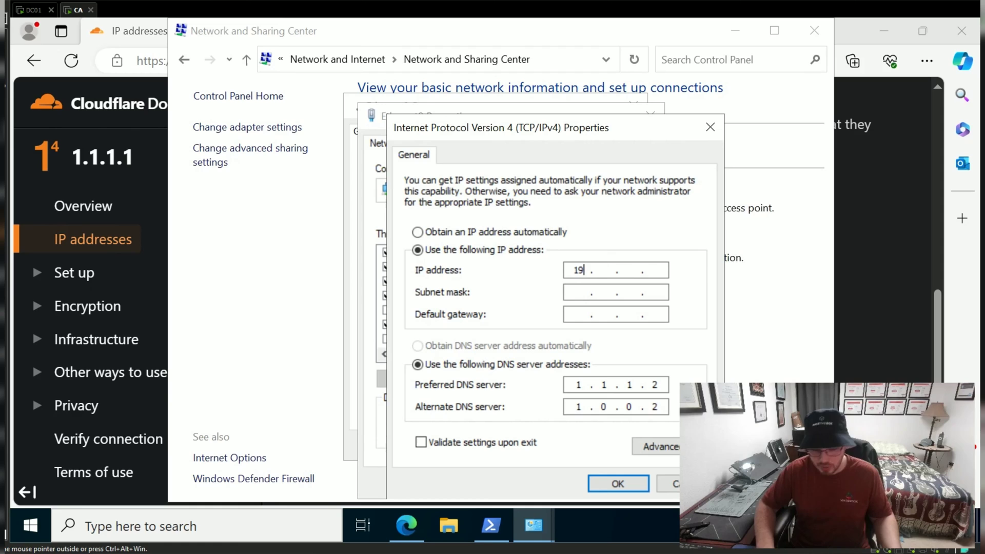